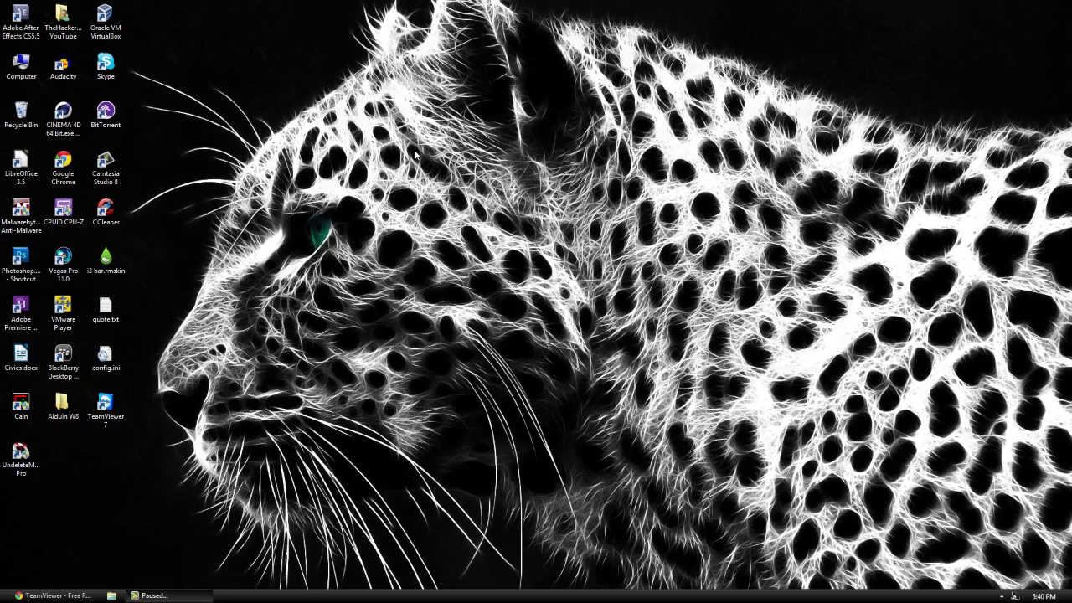
Bring back the TeamViewer download page in Chrome and run TeamViewer_Setup_en.exe
key(F9)
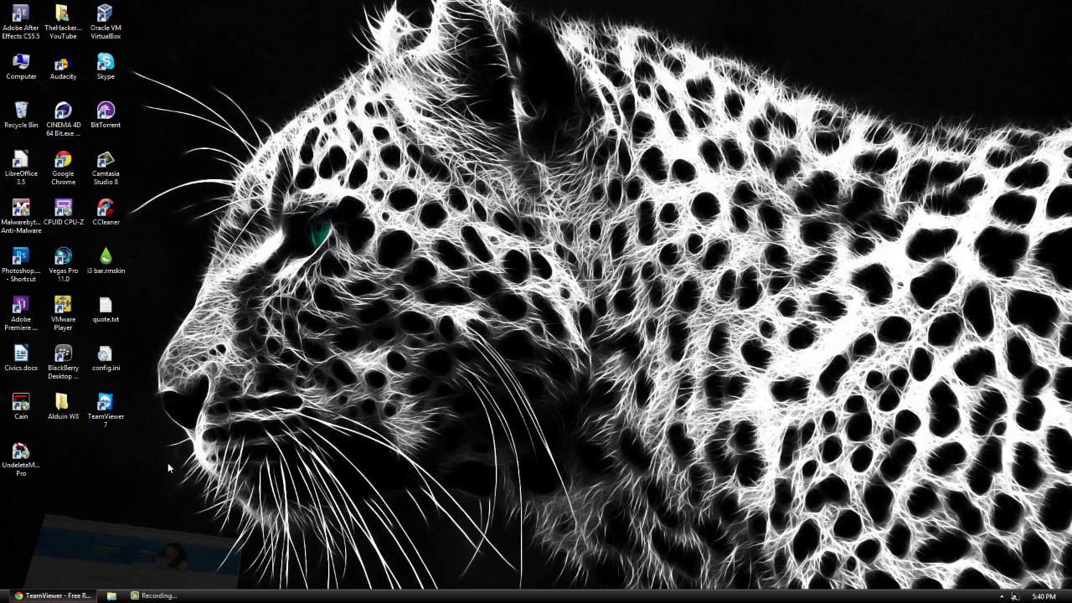
click(55, 596)
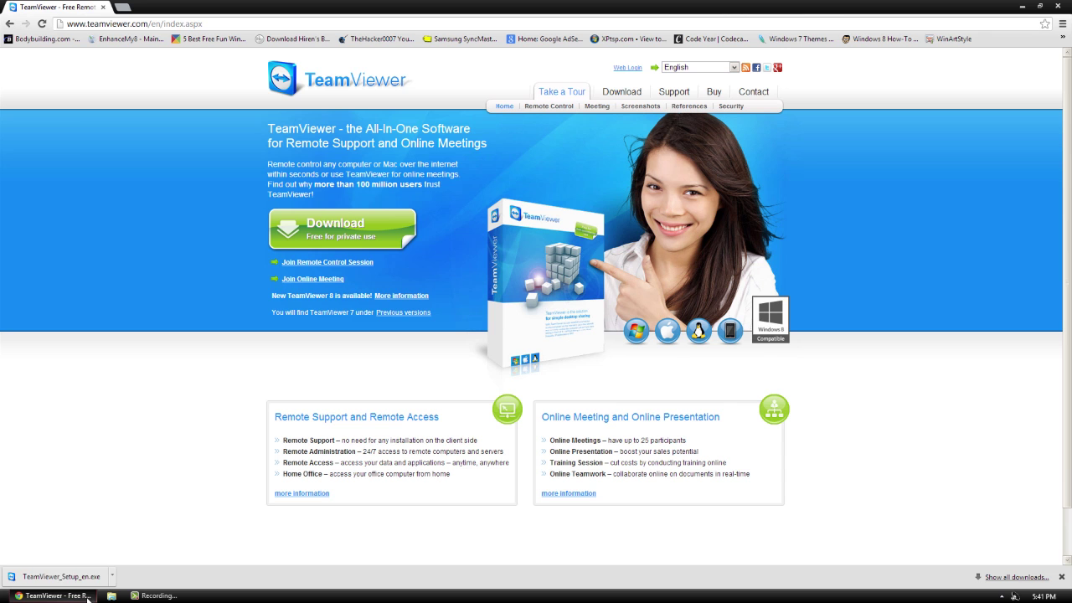
click(52, 576)
Install TeamViewer 8 for personal, non-commercial use, accepting the licence and keeping the default installation type
click(1024, 6)
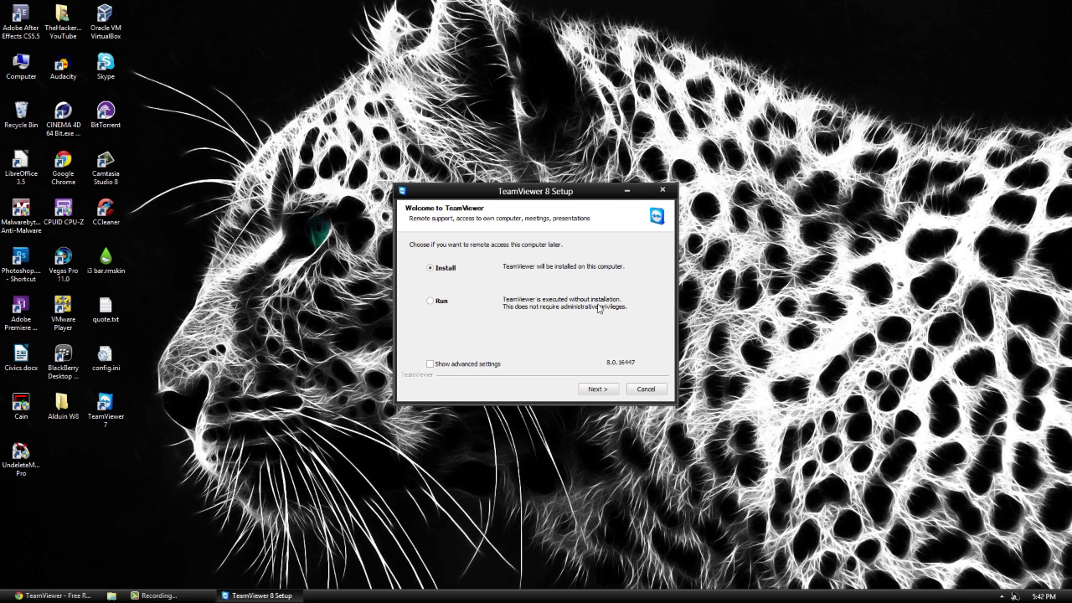
click(607, 392)
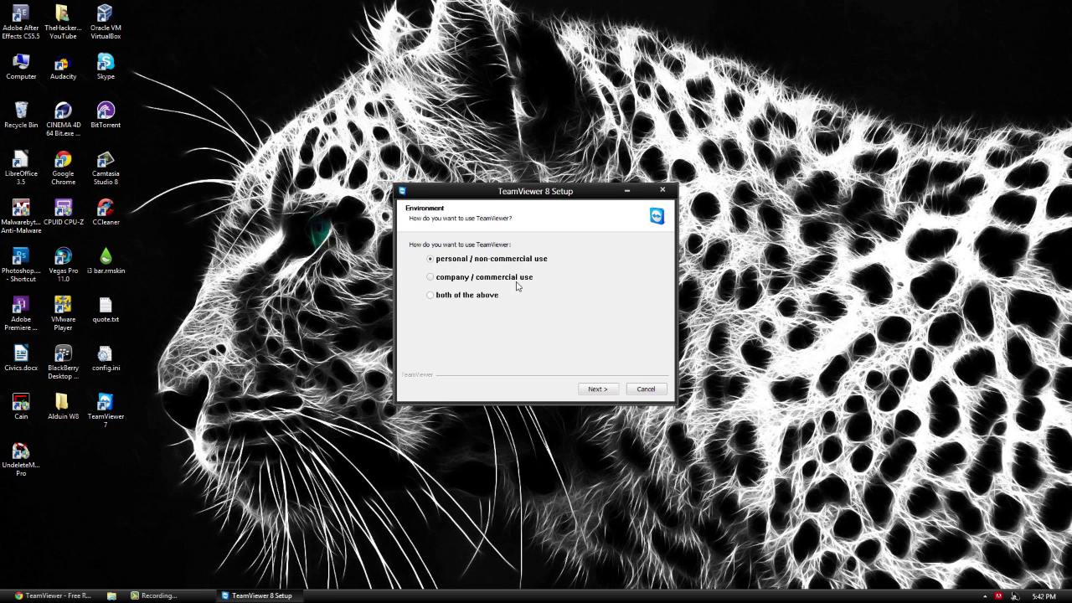
click(613, 390)
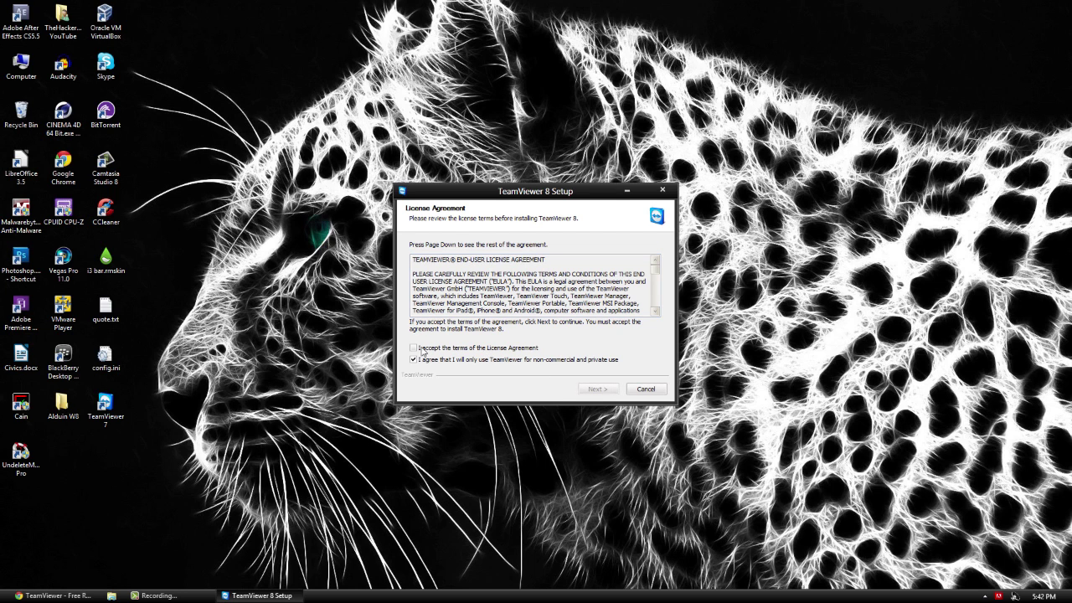
click(413, 361)
click(413, 348)
click(597, 391)
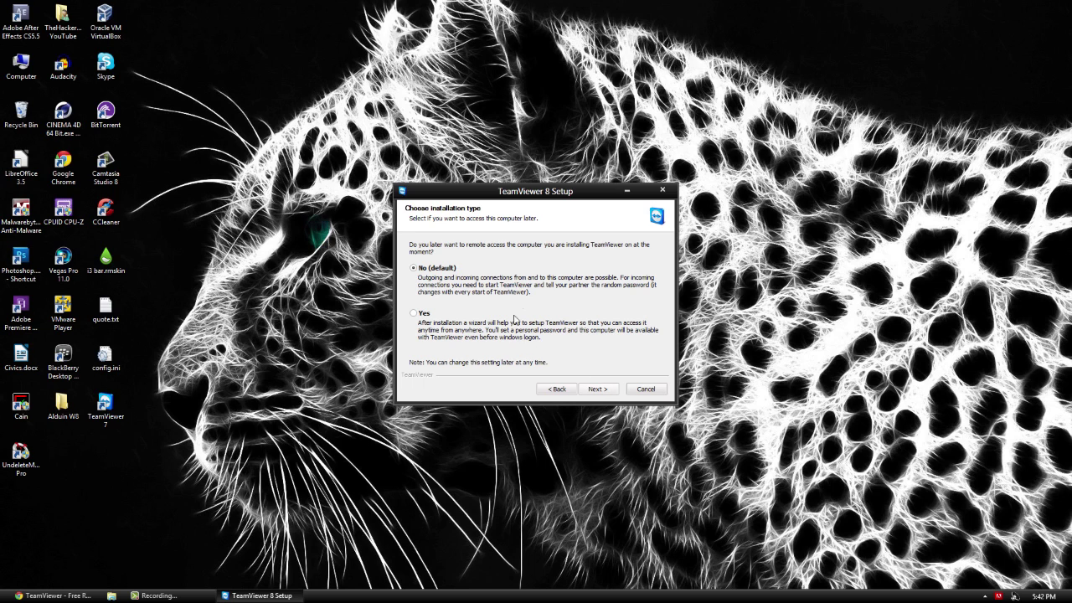
click(596, 389)
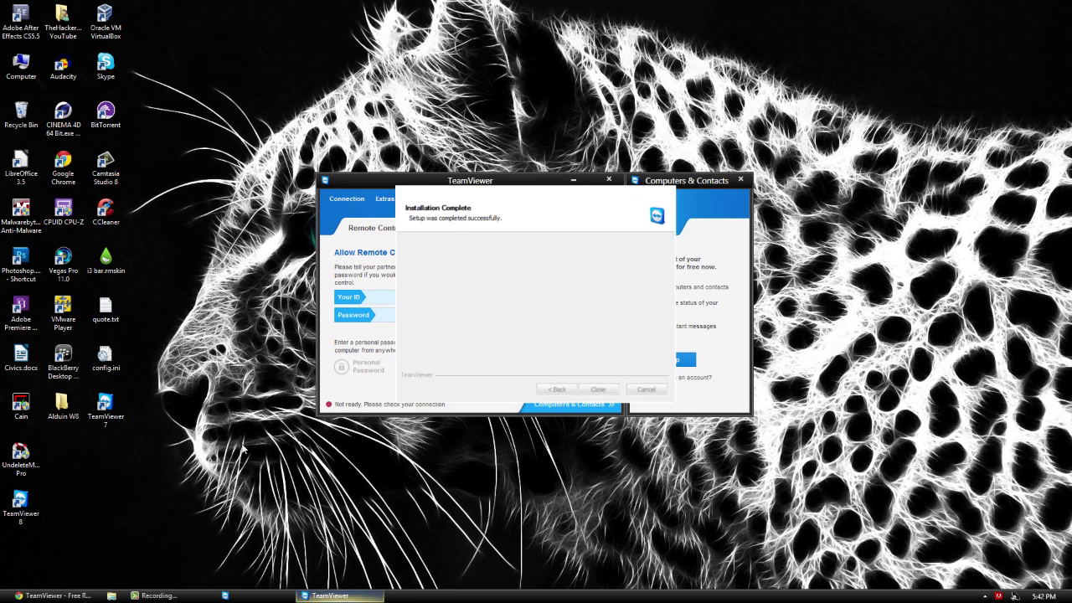
Move the TeamViewer 8 shortcut beside TeamViewer 7, keep the partner ID history, and select this computer's ID
drag(26, 510, 153, 462)
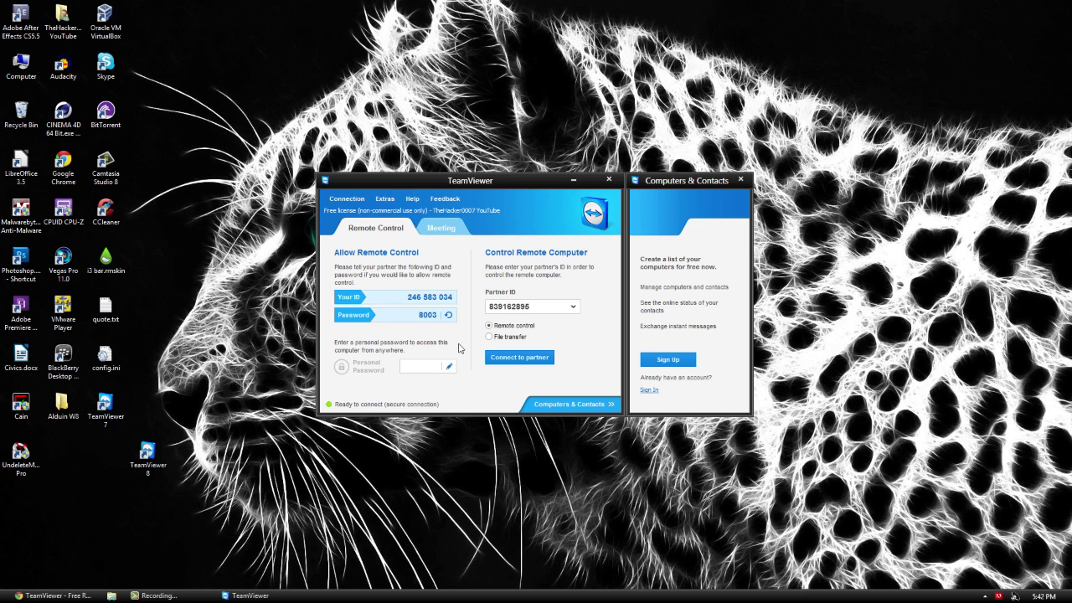
click(573, 306)
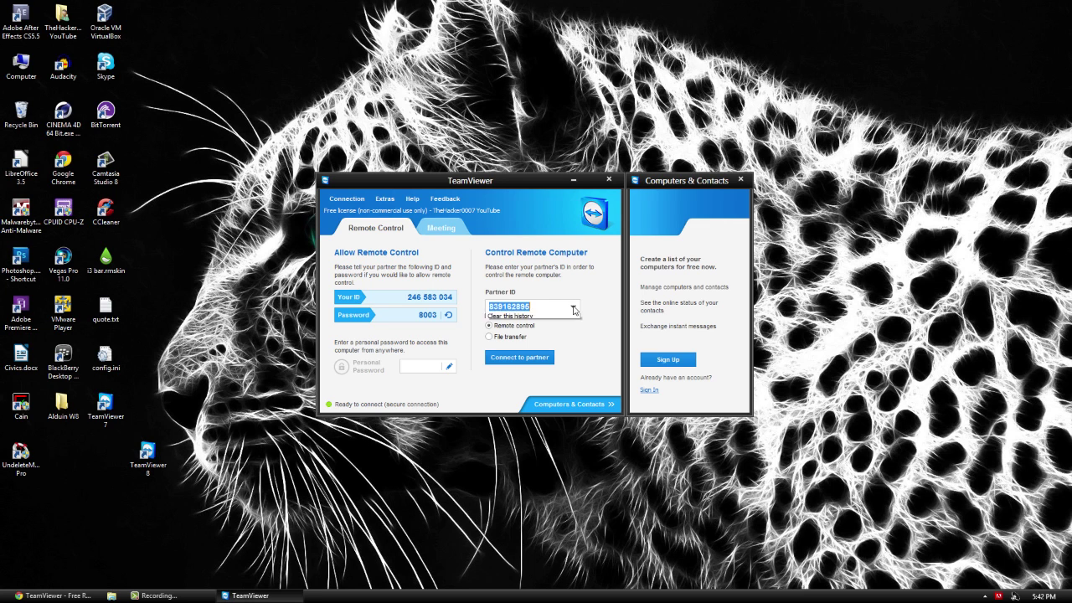
click(537, 338)
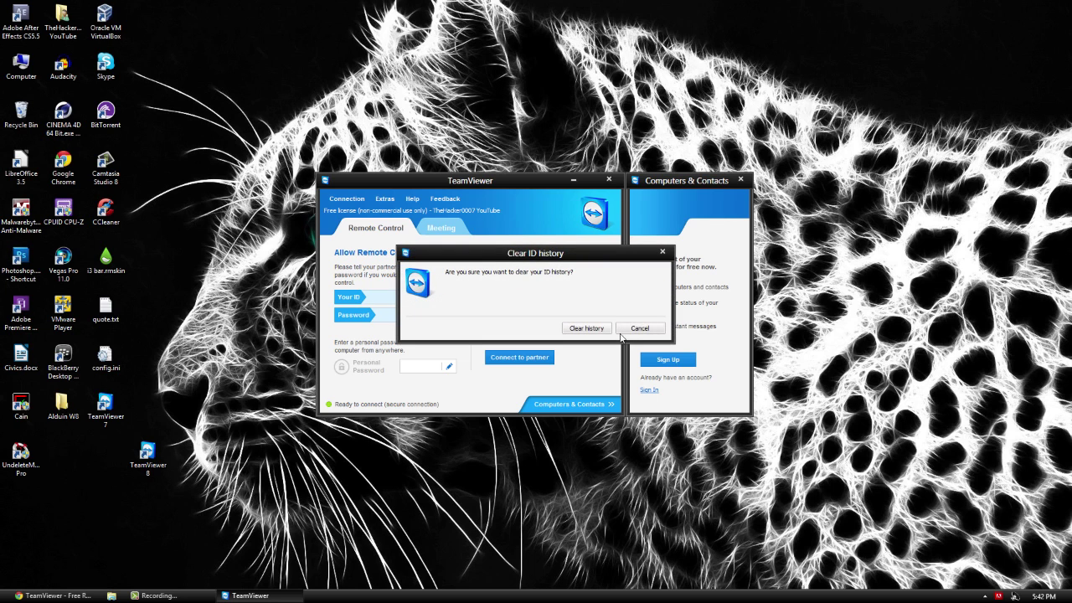
click(641, 332)
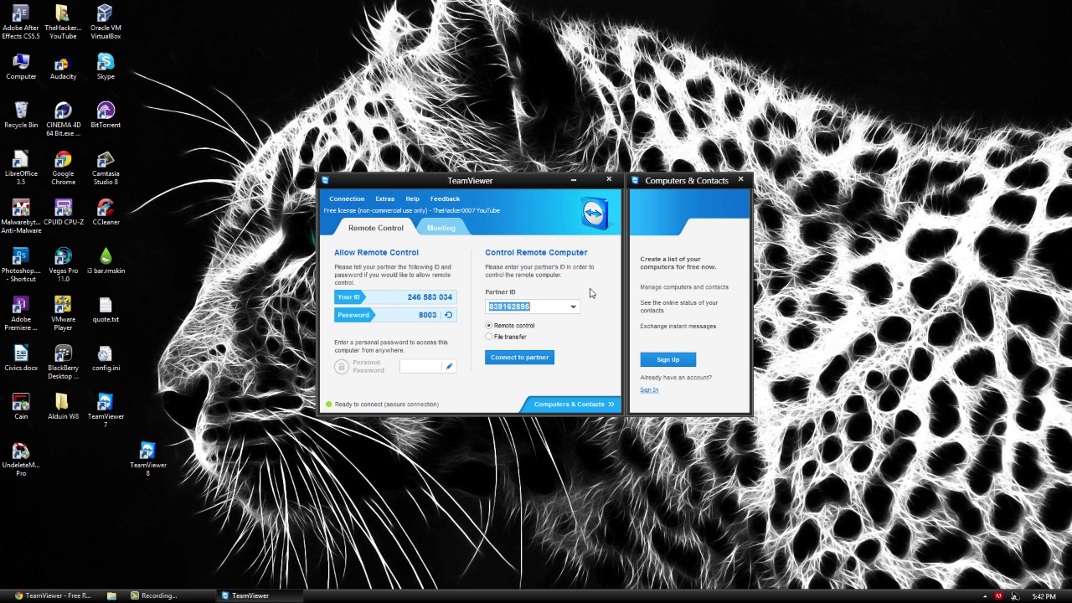
drag(409, 295, 464, 295)
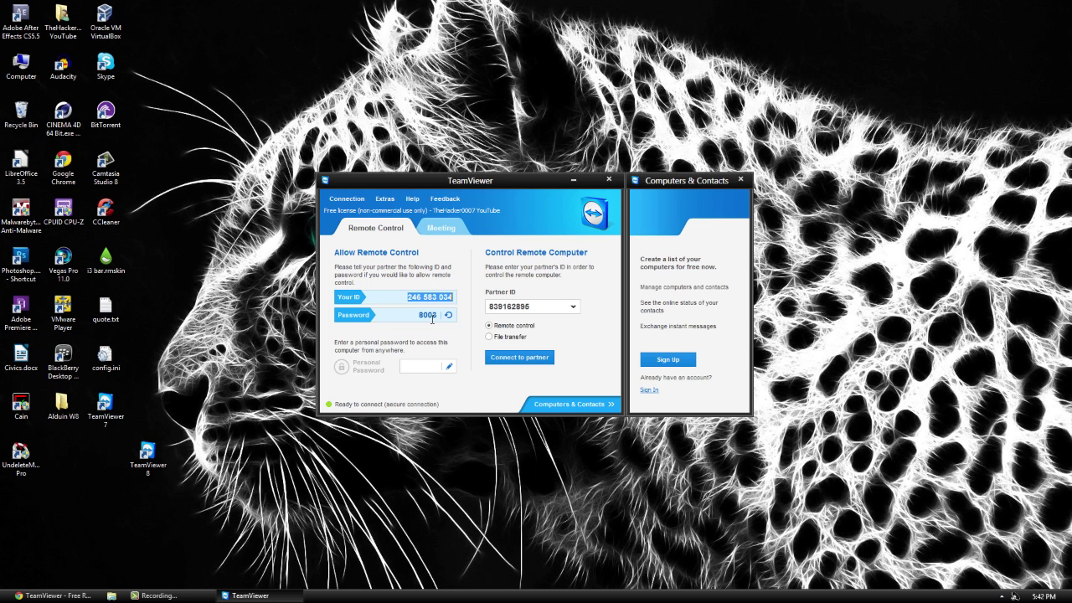
click(448, 315)
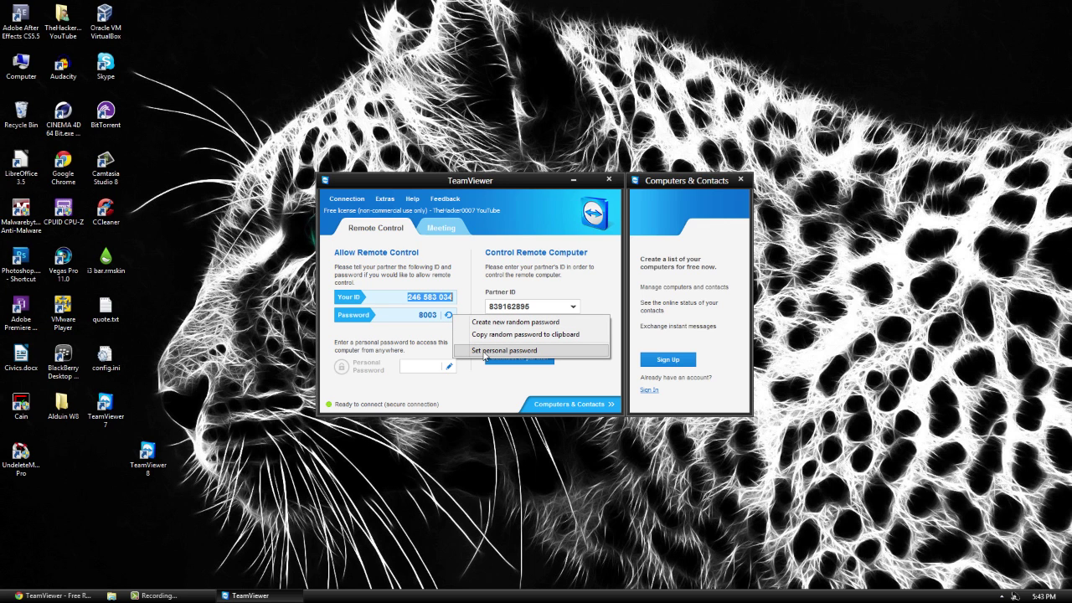
click(556, 247)
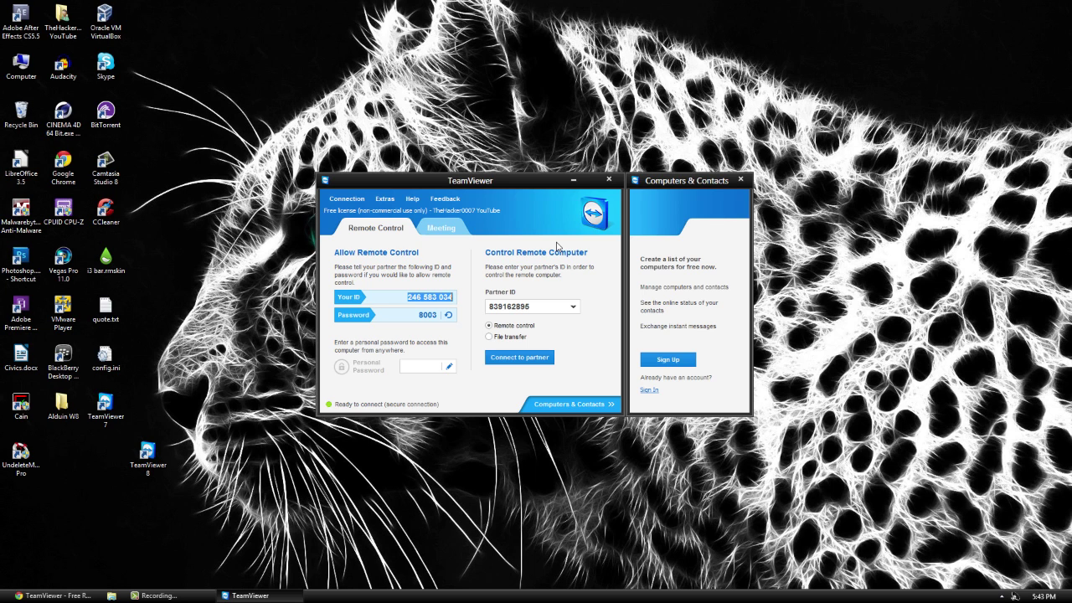
Dismiss the Feedback form, then open TeamViewer's Options from the Extras menu
click(444, 199)
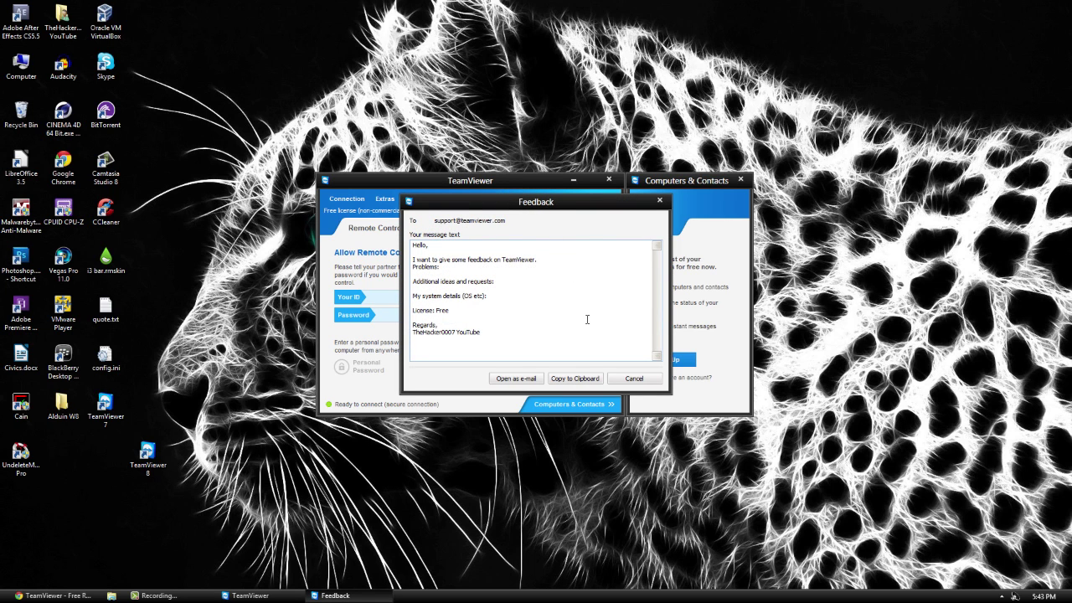
click(661, 200)
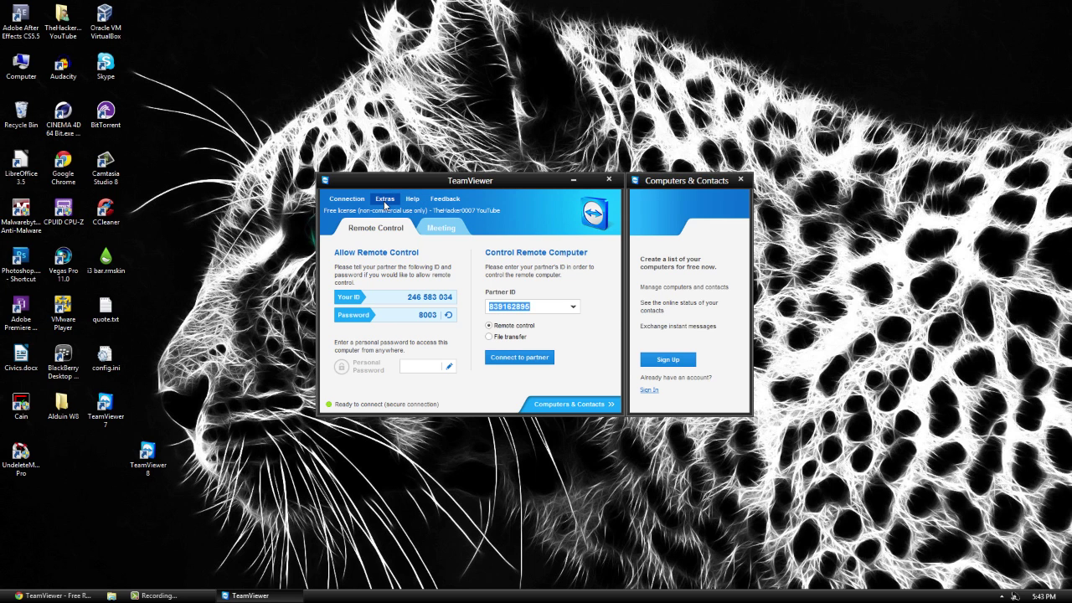
click(384, 199)
click(389, 211)
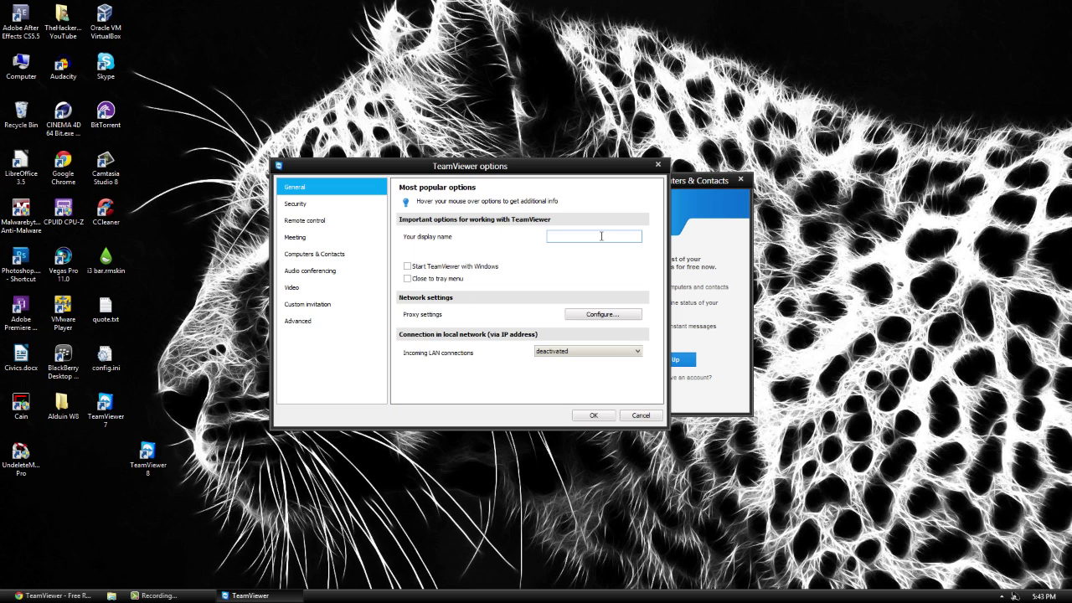
mouse_move(409, 269)
On the Security page, keep password strength Secure (6 characters) and Windows logon Not allowed
click(326, 208)
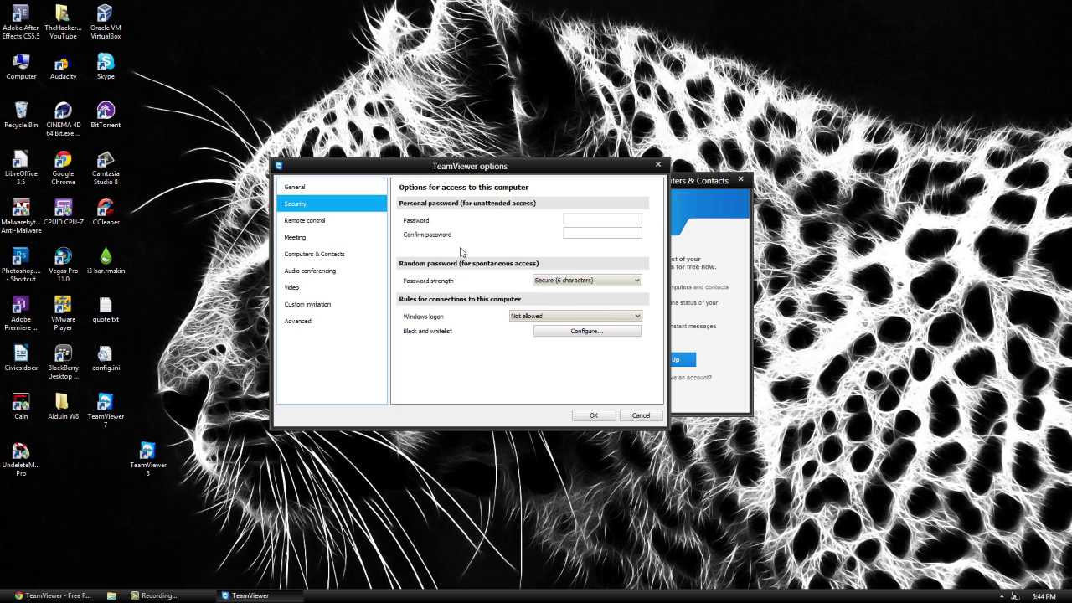
click(565, 280)
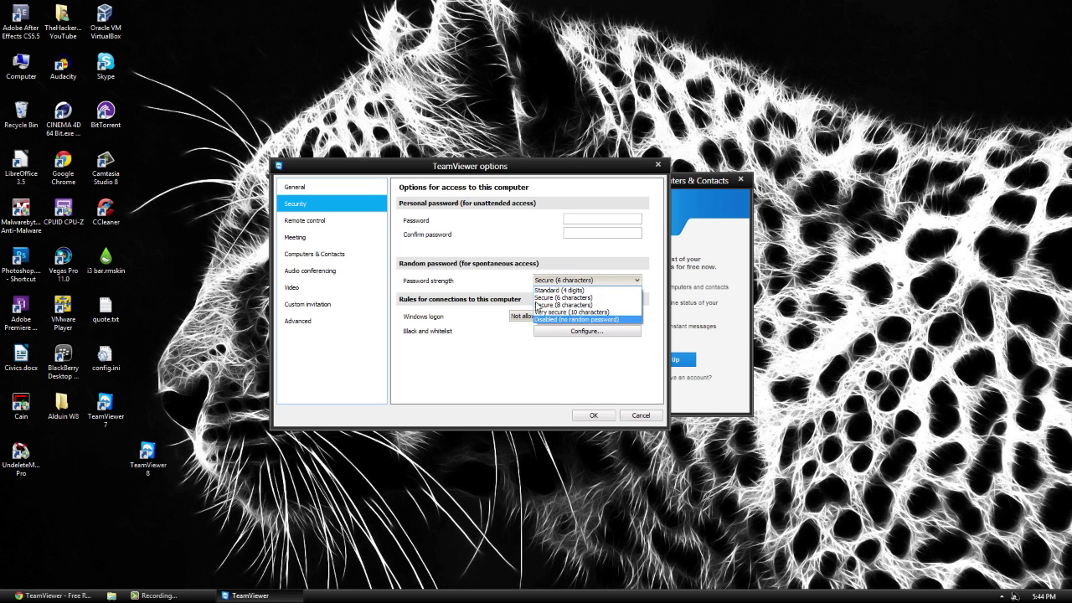
click(501, 368)
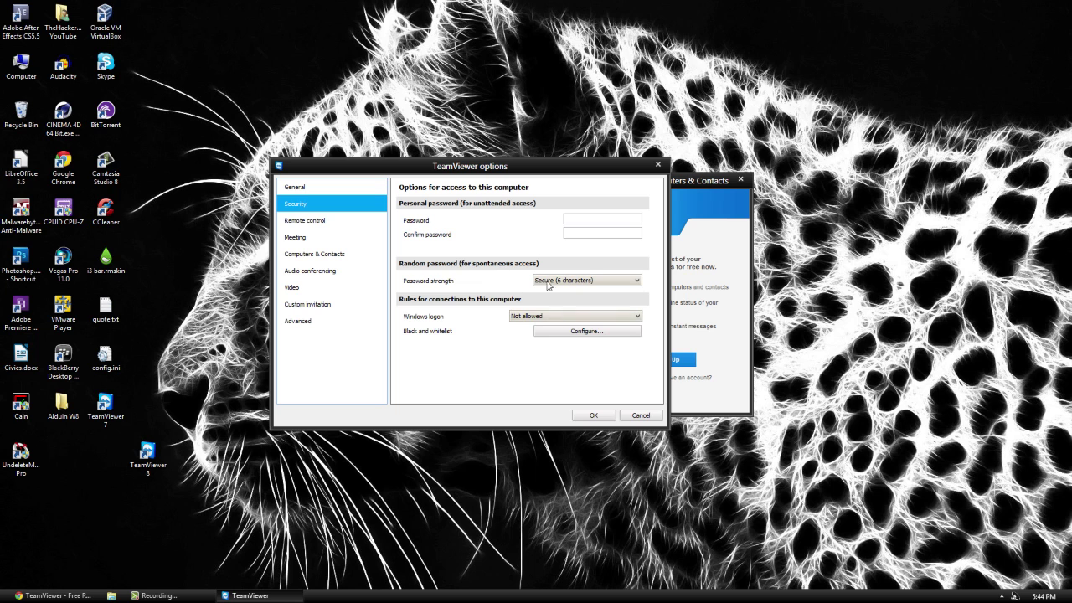
drag(502, 170, 739, 175)
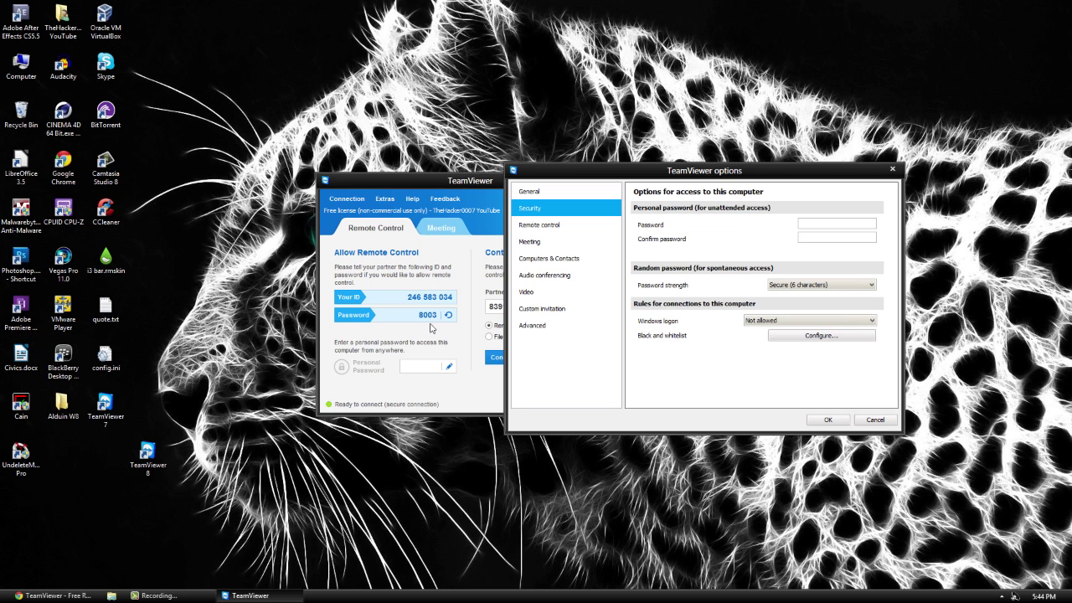
click(811, 285)
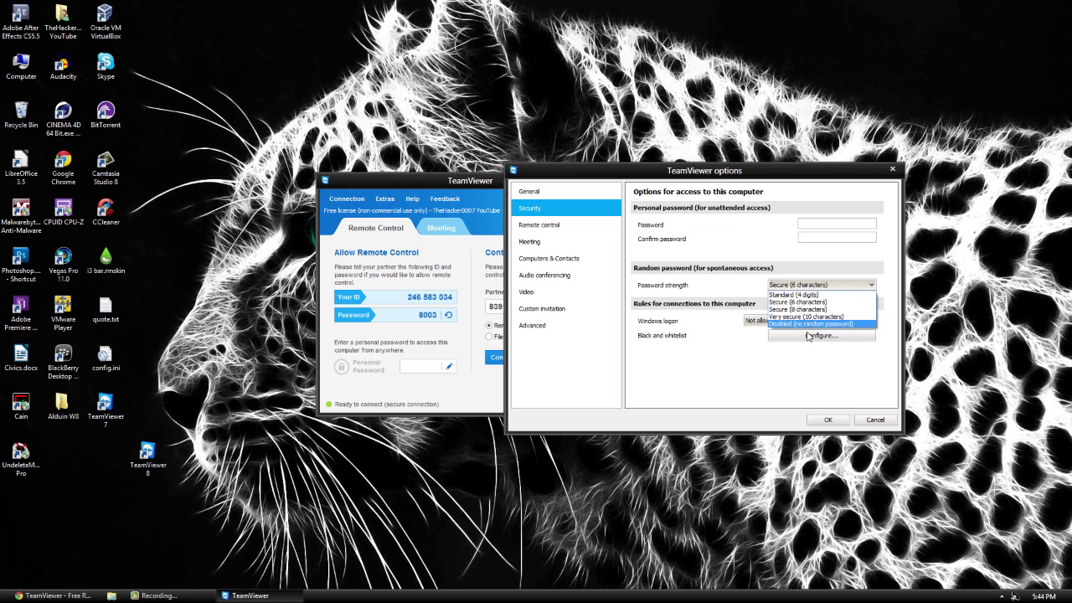
click(668, 376)
click(797, 287)
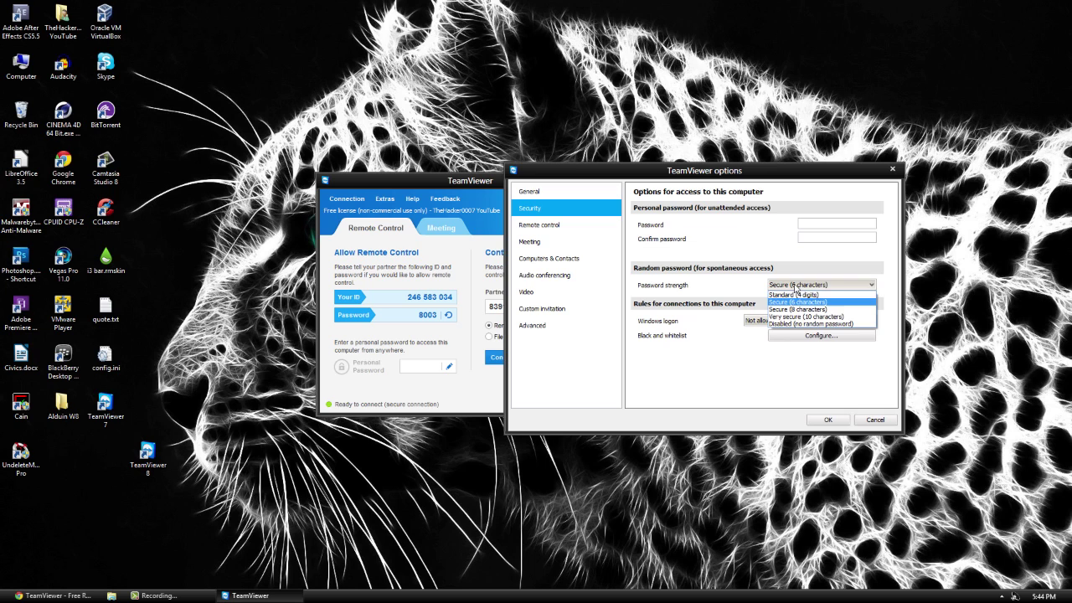
click(705, 368)
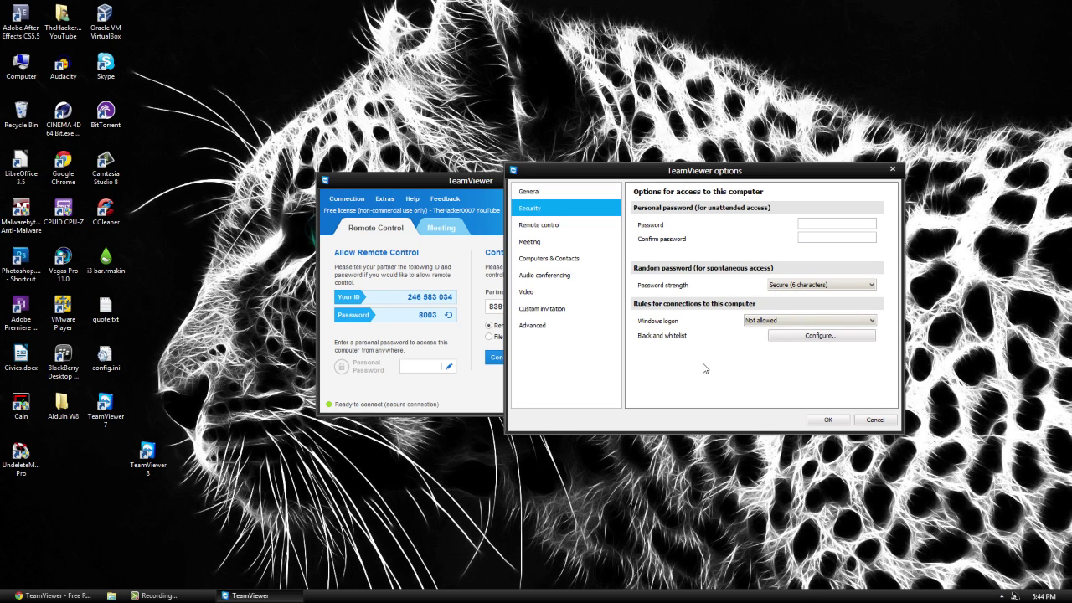
click(777, 326)
click(659, 351)
On the Remote control page, keep Automatic quality selection and enable showing the partner's cursor
click(563, 226)
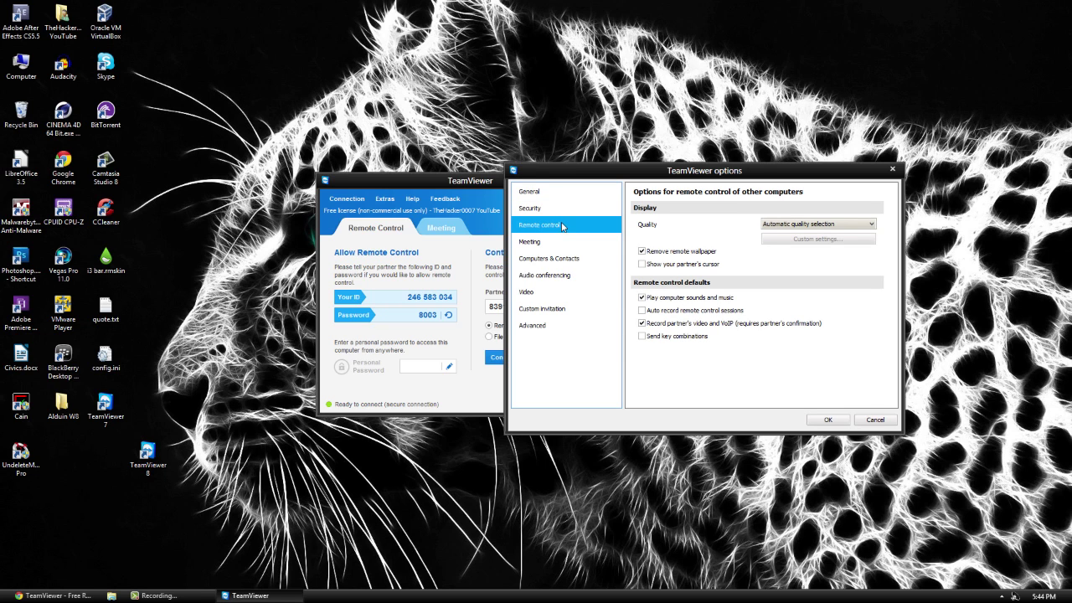
click(820, 224)
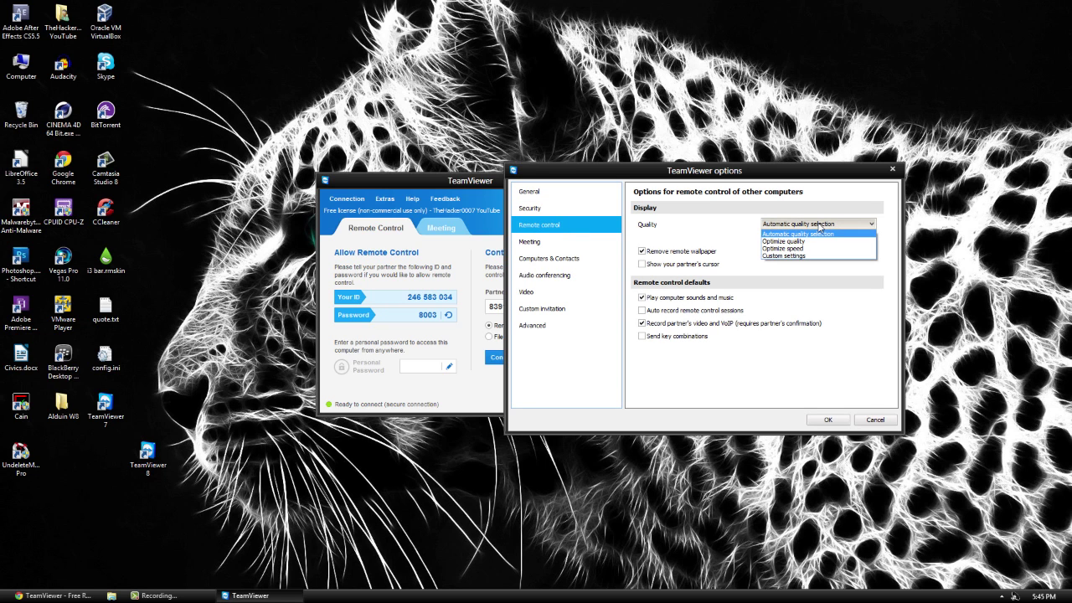
click(757, 243)
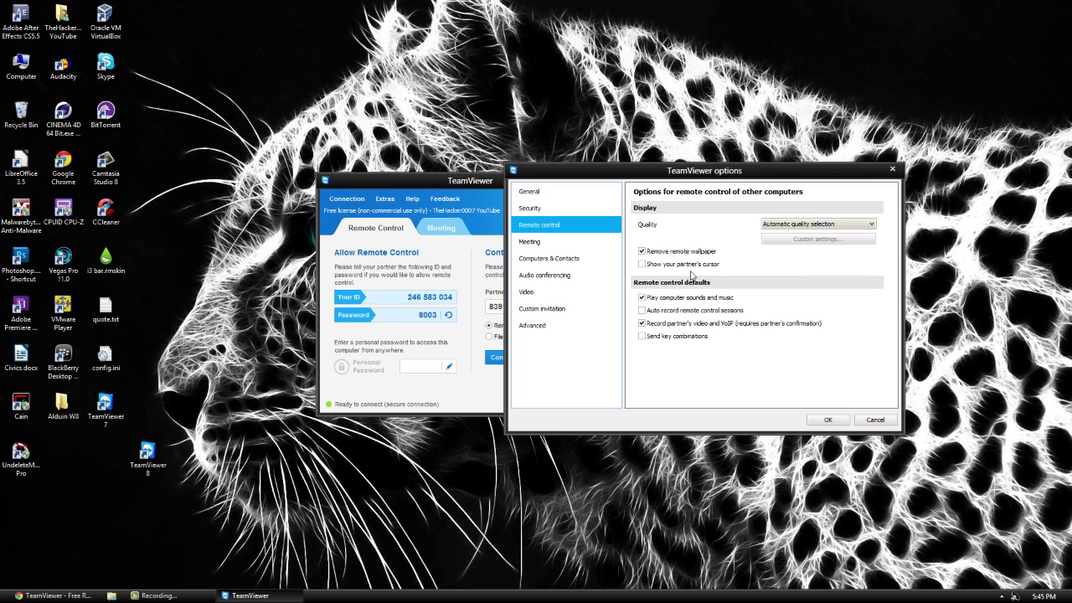
click(655, 266)
Review the Meeting, Audio conferencing, Video and Invitation pages, then confirm the options with OK
click(540, 244)
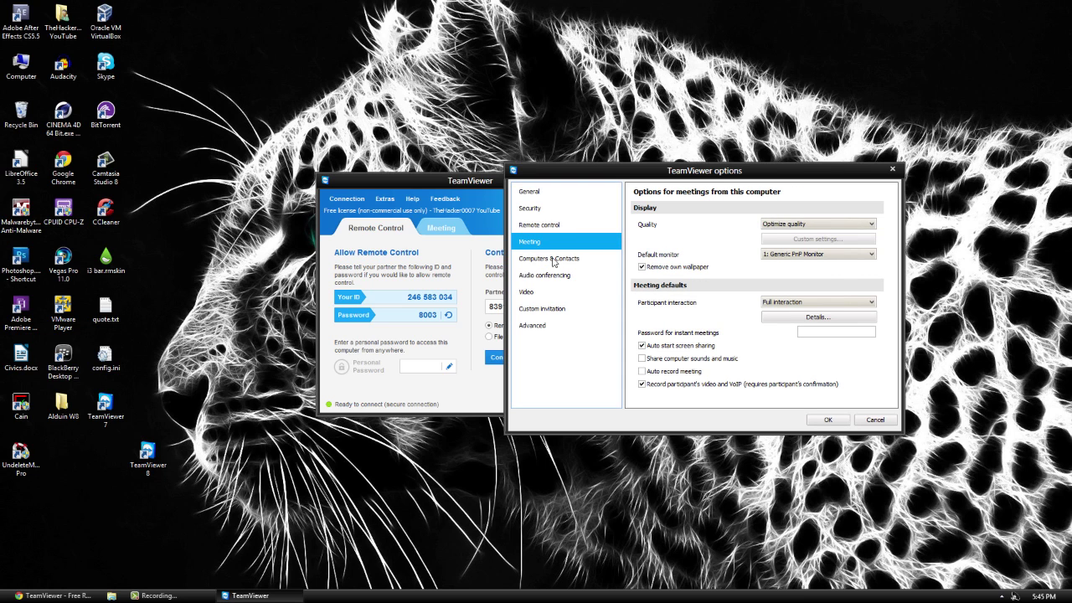
click(552, 258)
click(552, 276)
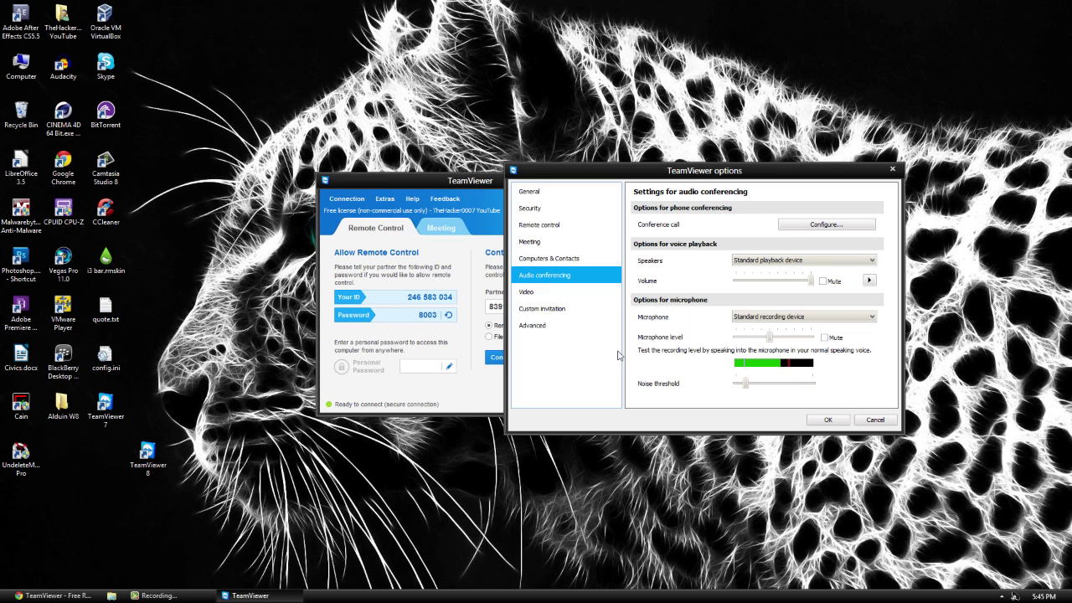
click(527, 293)
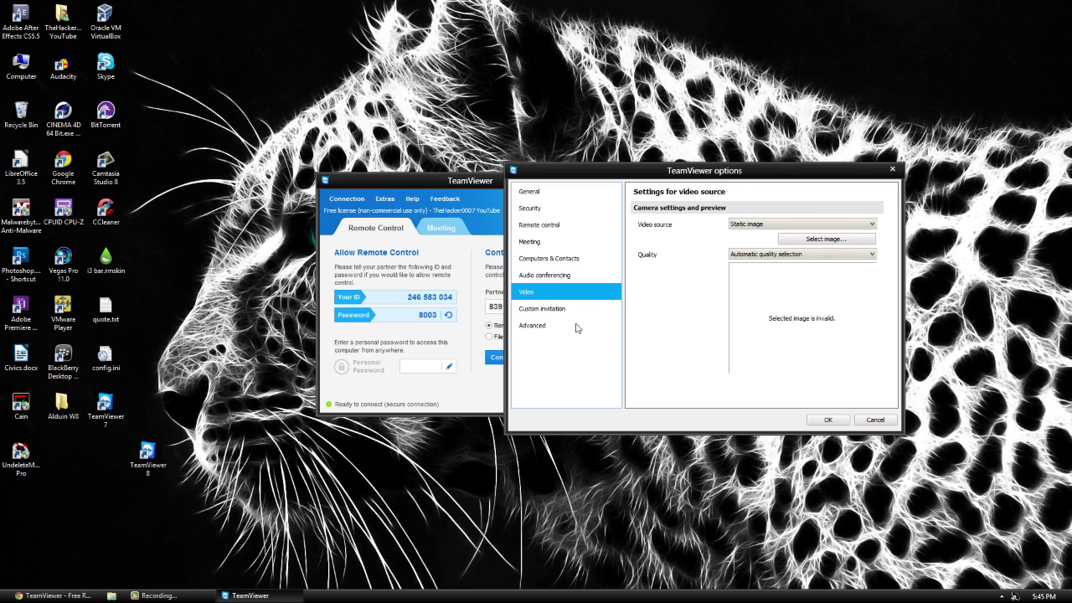
click(541, 311)
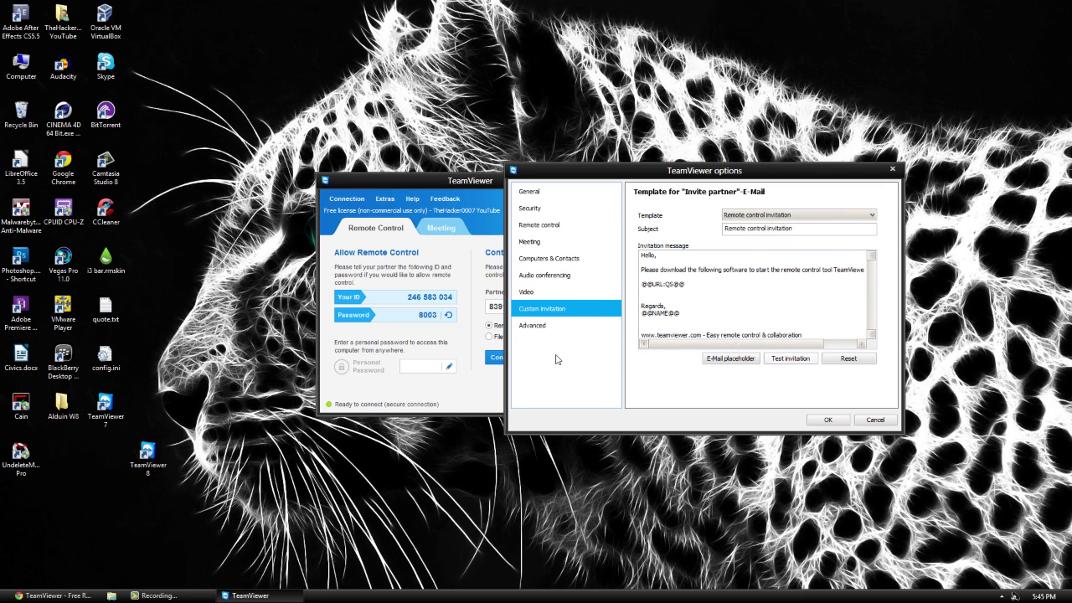
click(832, 426)
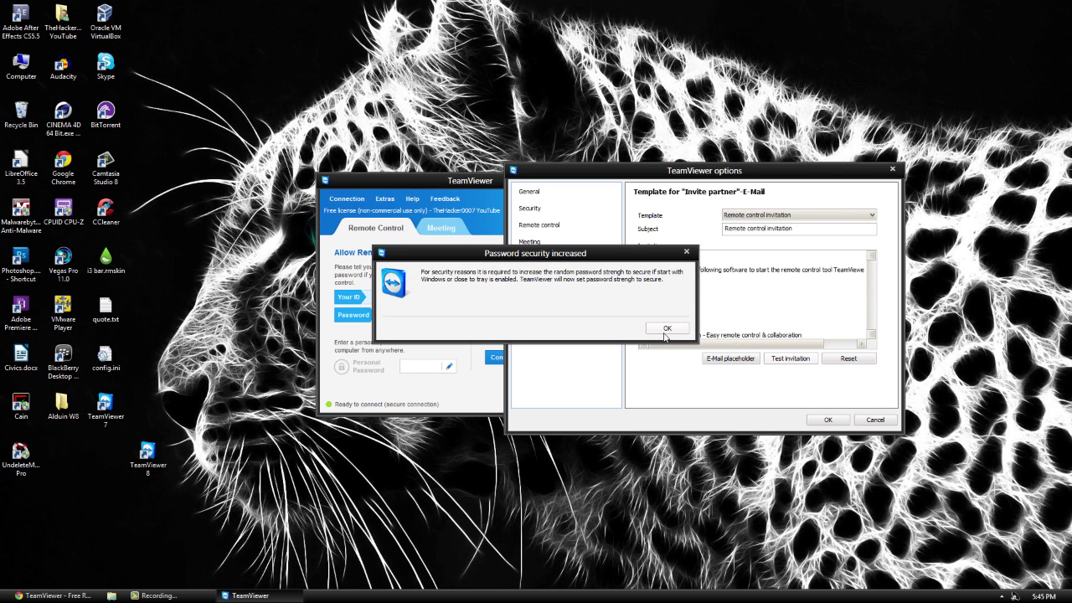
Acknowledge the Password security increased notice so the options window closes
click(667, 328)
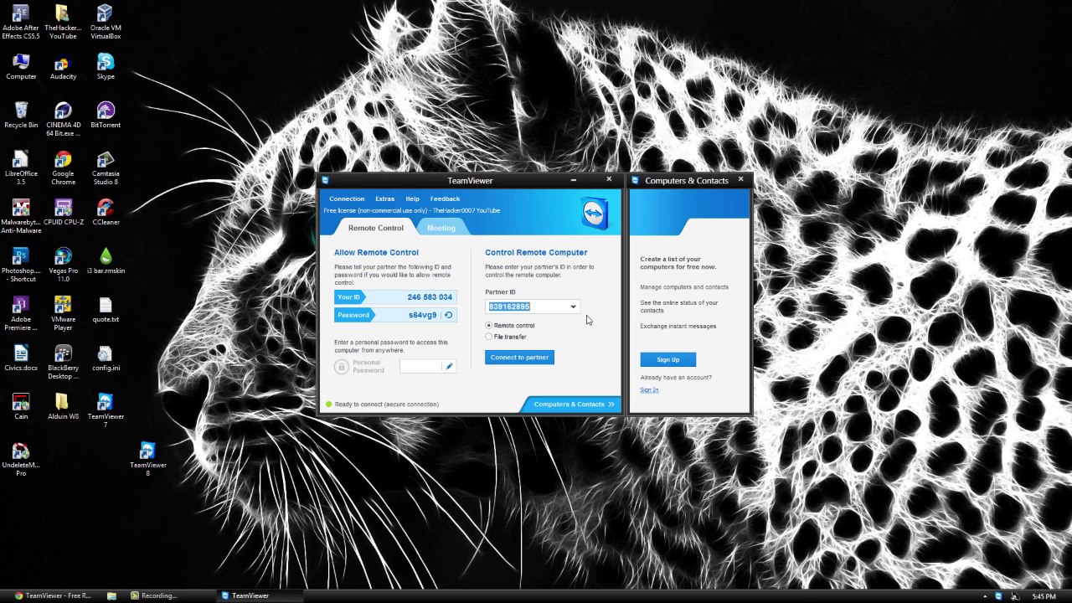
click(609, 179)
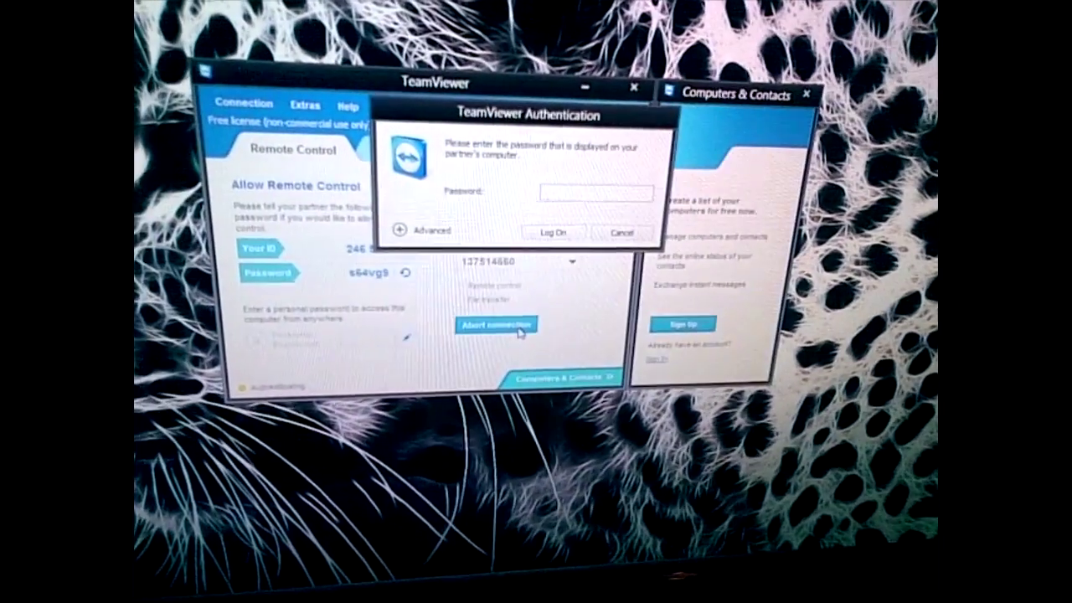
Enter the partner's password in the Authentication prompt
text(x)
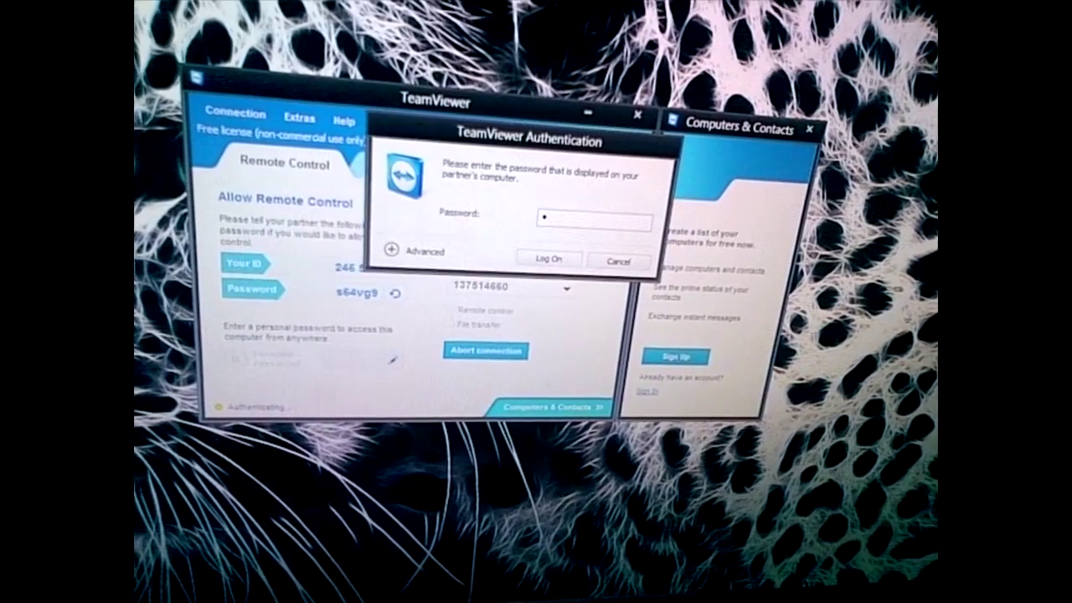
text(xx)
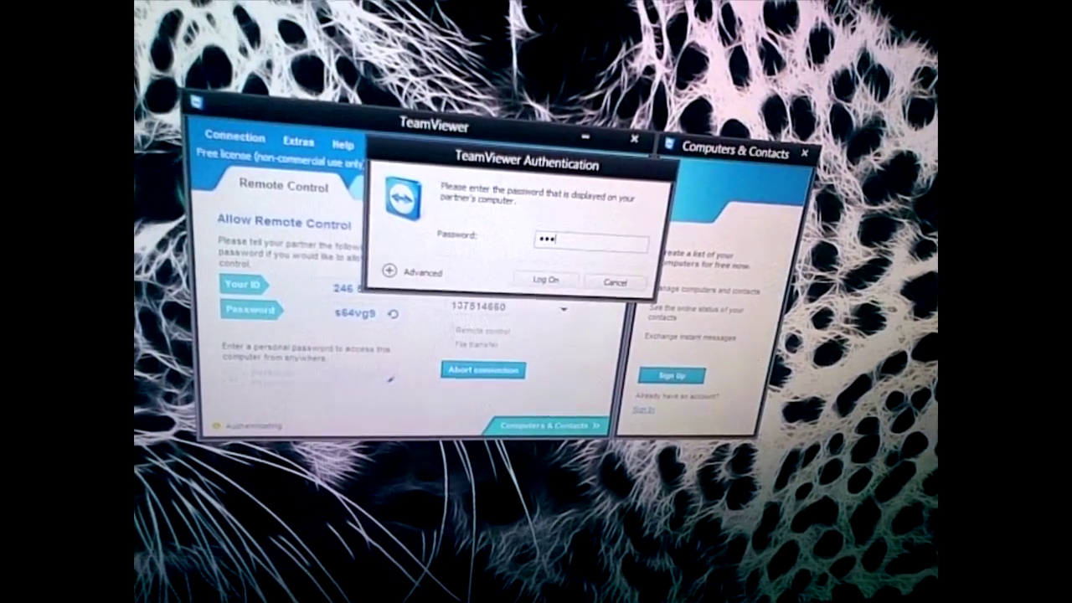
text(x)
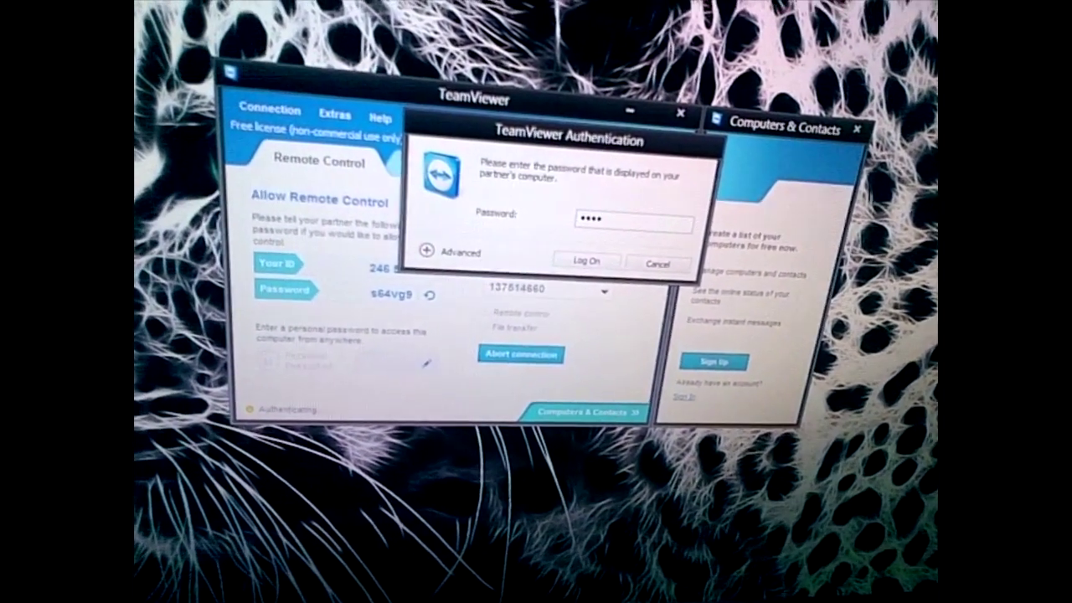
text(xx)
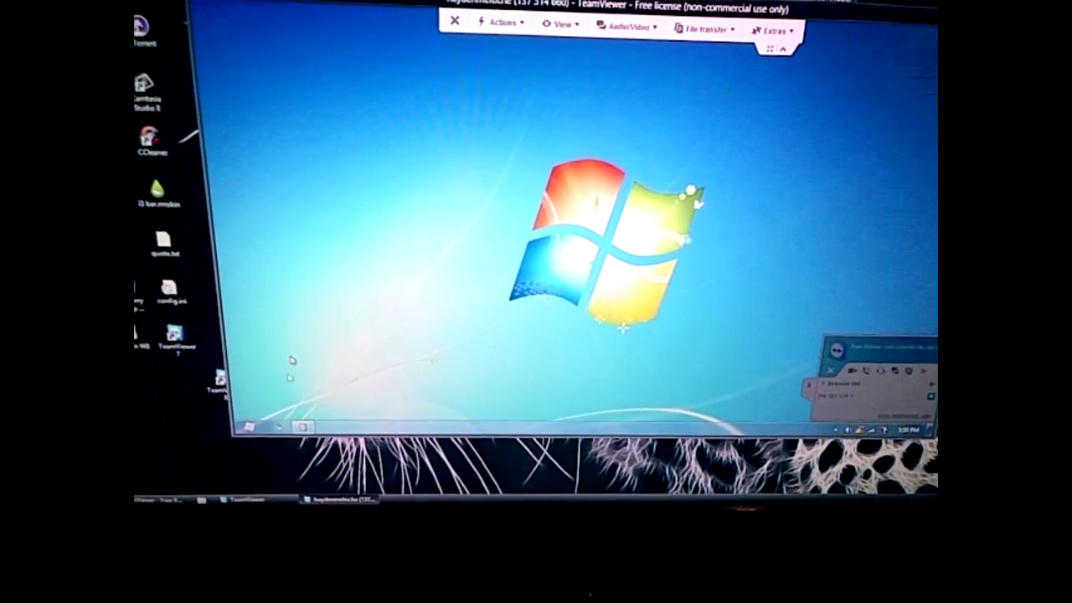
click(253, 429)
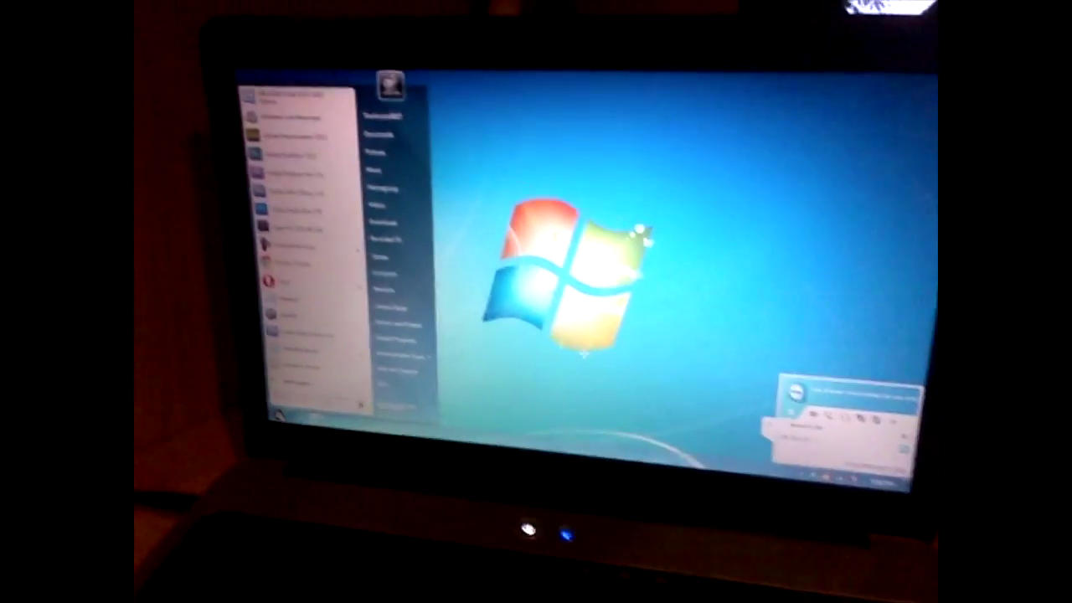
click(354, 294)
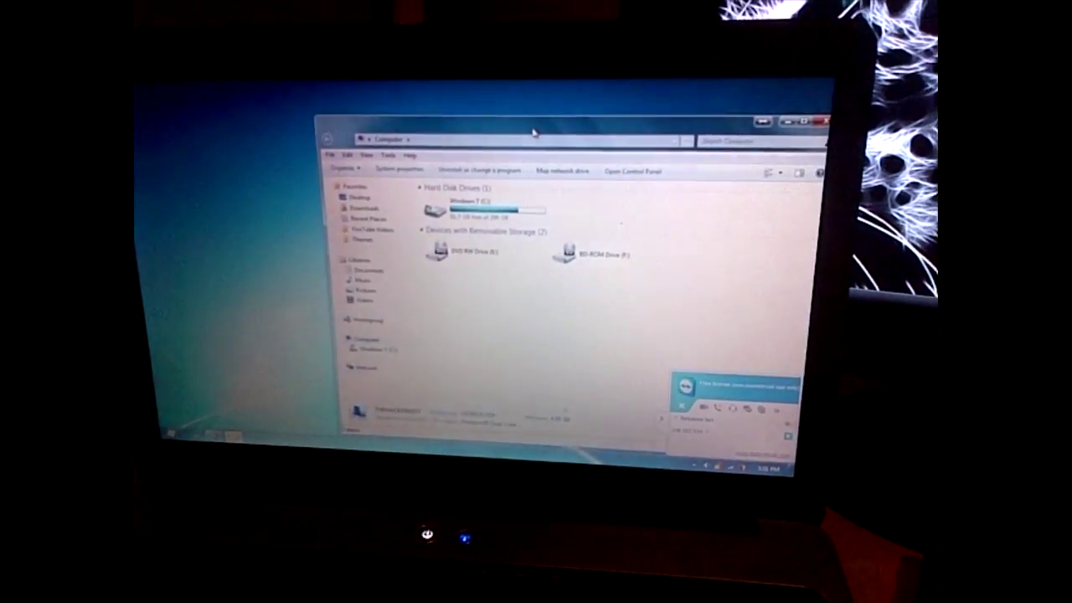
drag(463, 134, 493, 163)
drag(513, 101, 442, 94)
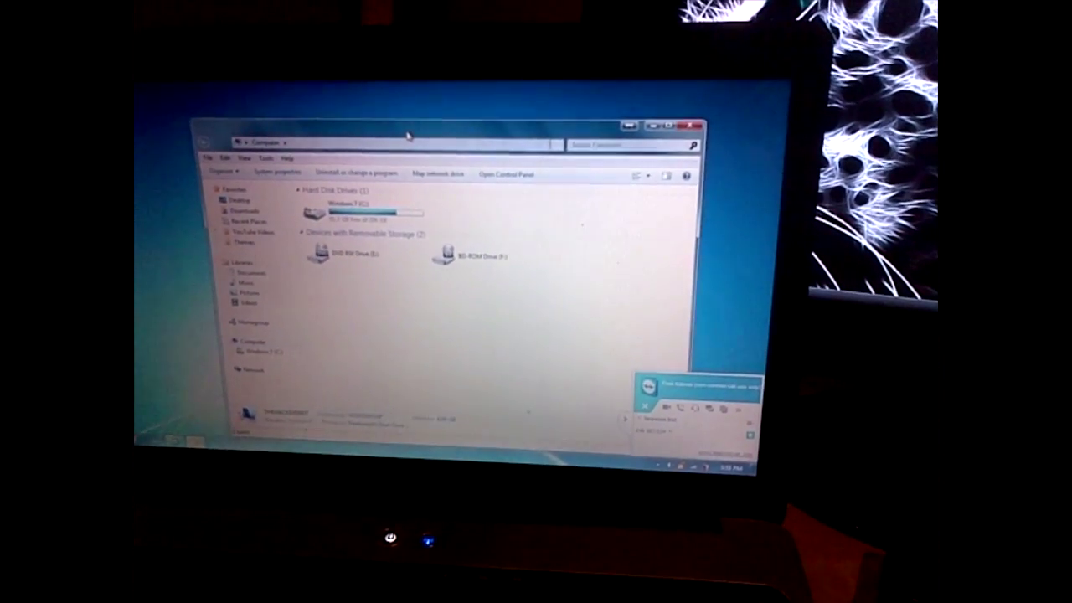
click(284, 173)
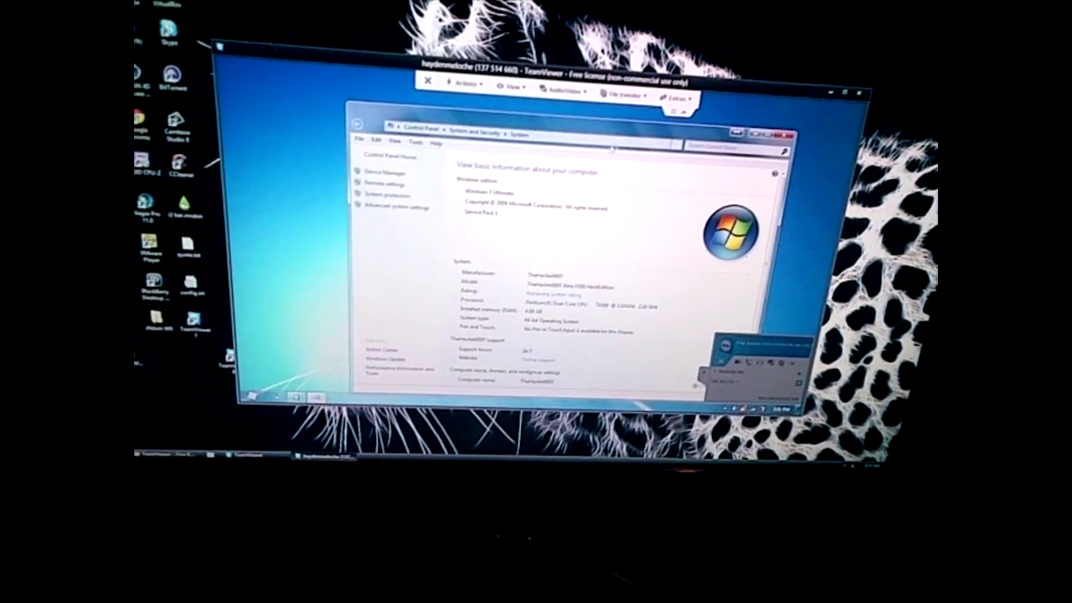
click(851, 119)
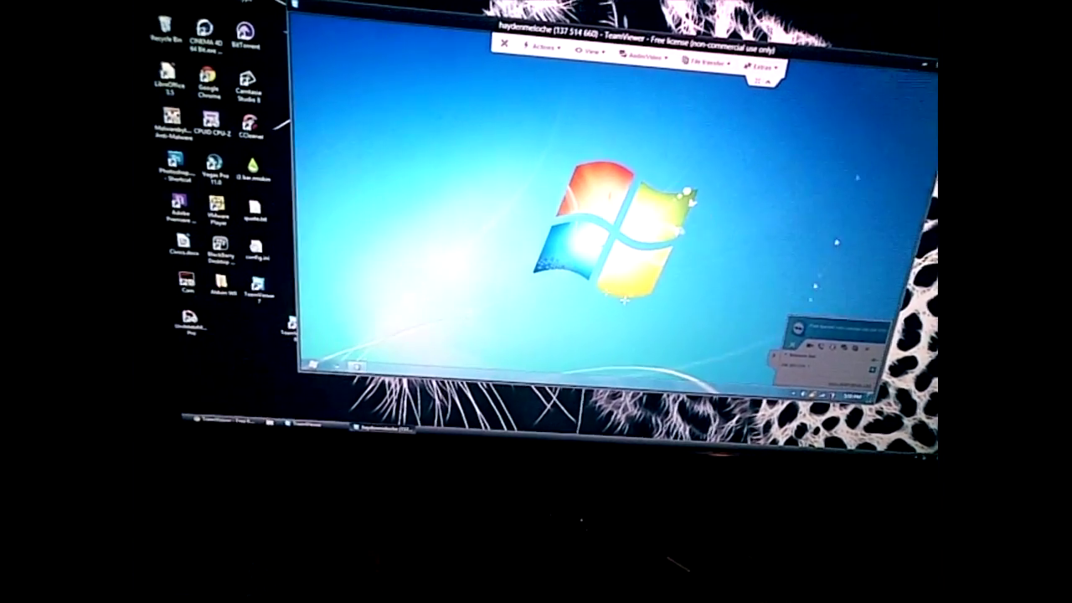